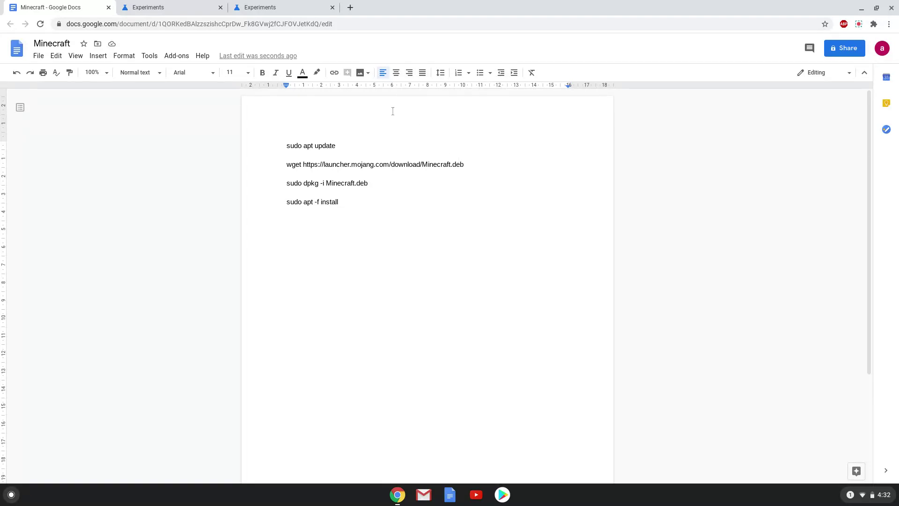
Set #exo-pointer-lock and #enable-pointer-lock-options to Enabled, then restart the Chromebook
left_click(205, 8)
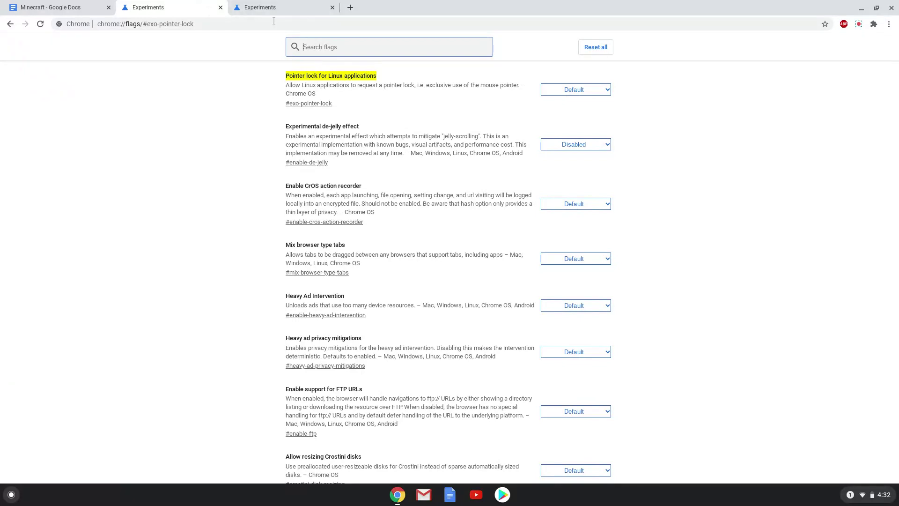
left_click(547, 91)
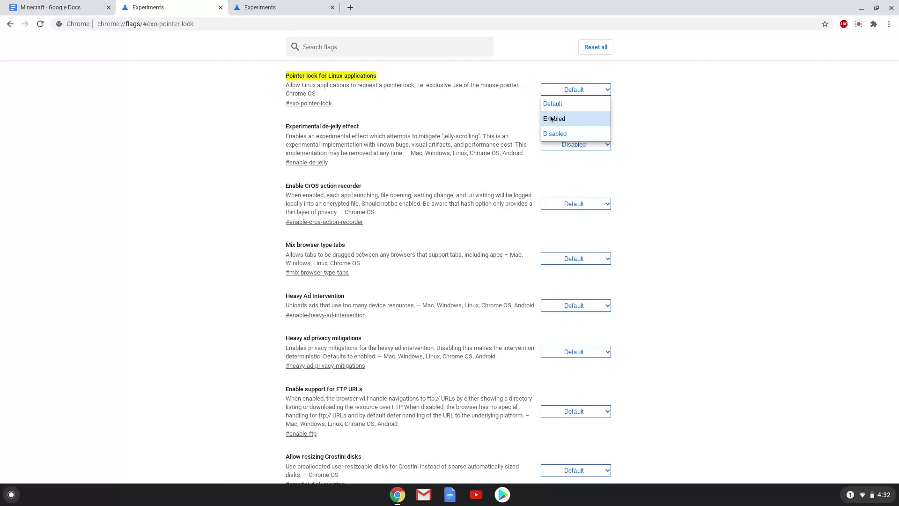
left_click(551, 118)
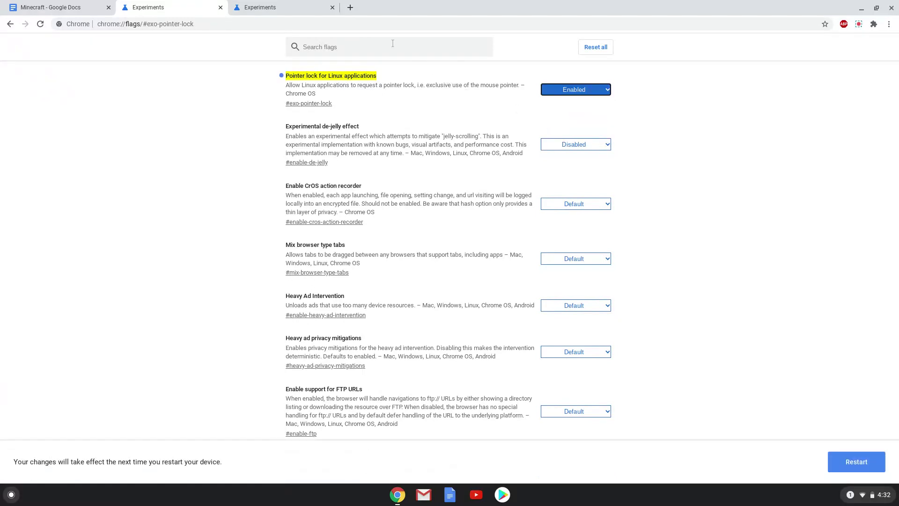
left_click(302, 9)
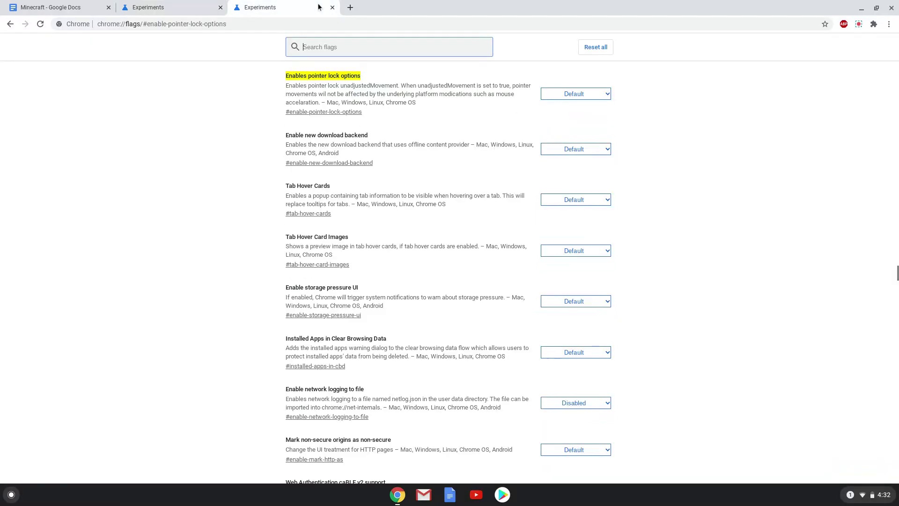
left_click(547, 96)
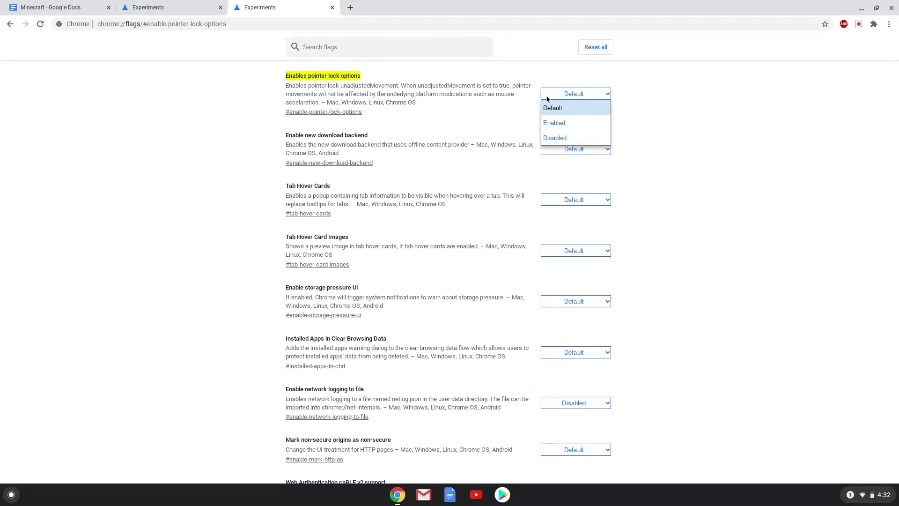
left_click(551, 122)
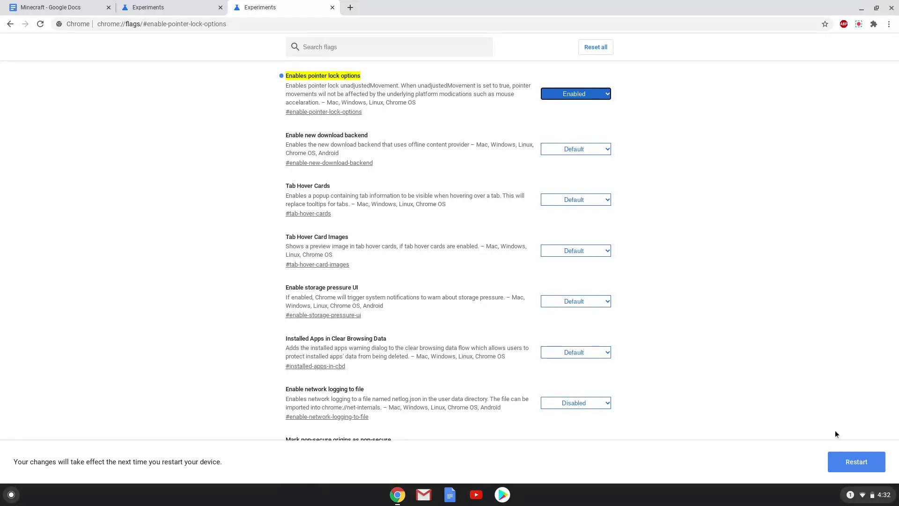
left_click(856, 460)
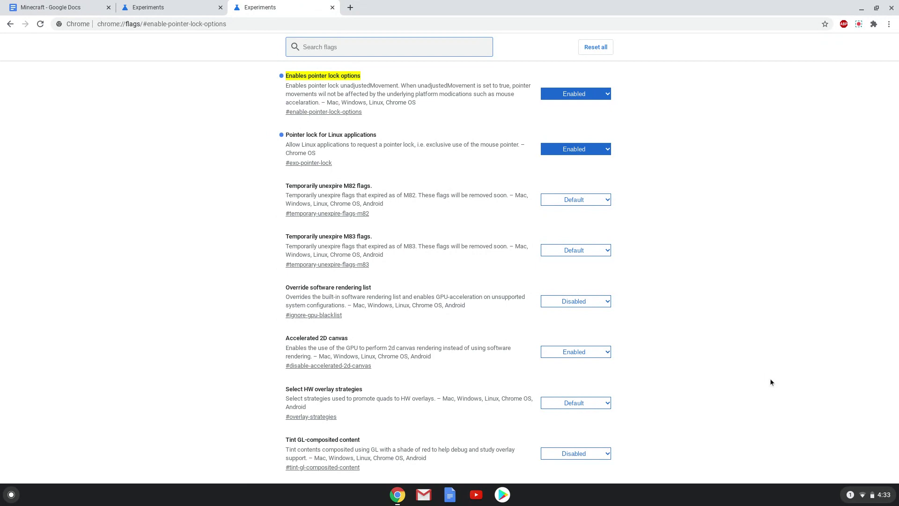
left_click(873, 495)
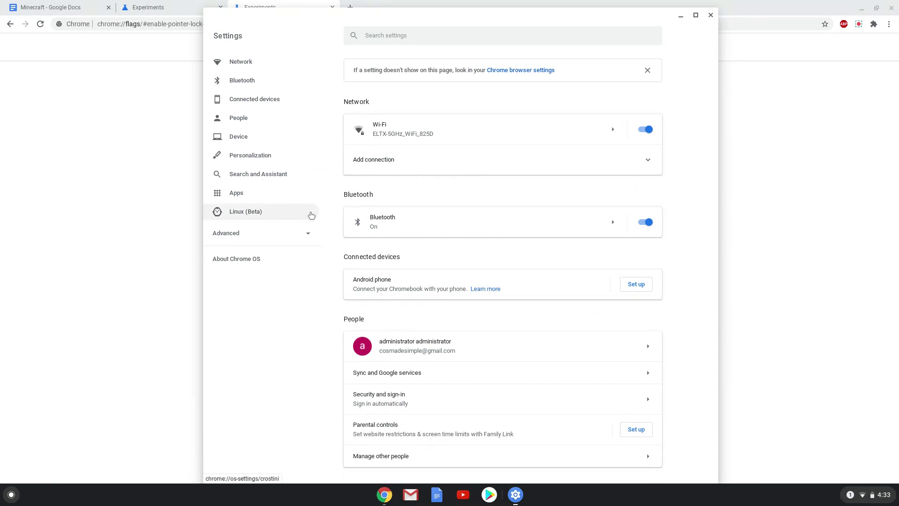
Turn on Linux (Beta) in Settings, install it, and close the Terminal that opens
left_click(311, 216)
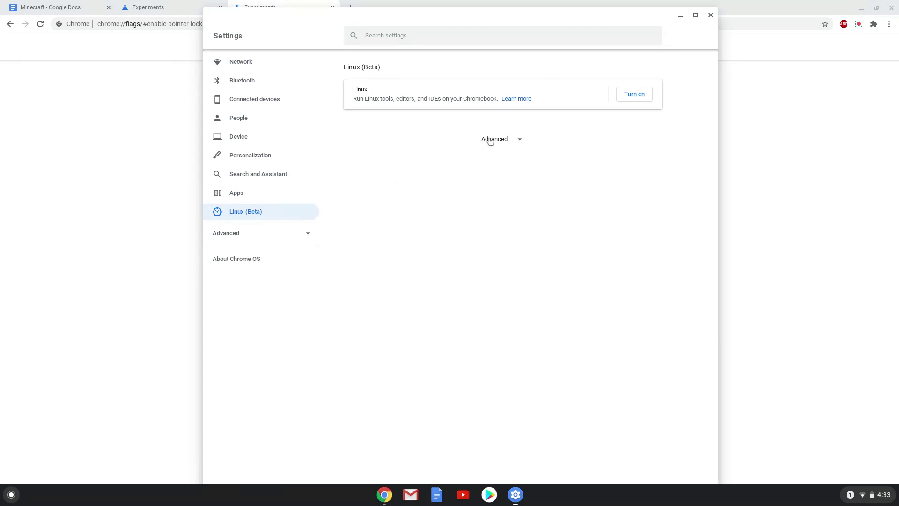
left_click(632, 96)
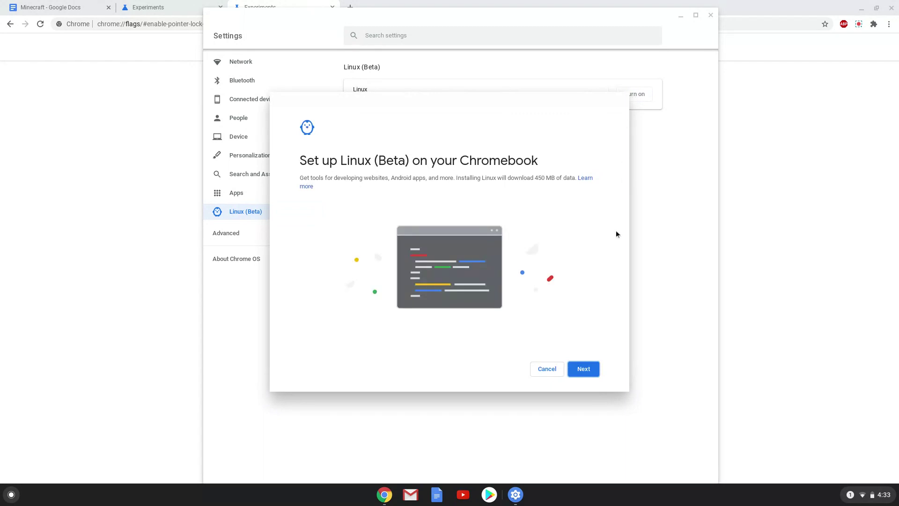
left_click(587, 368)
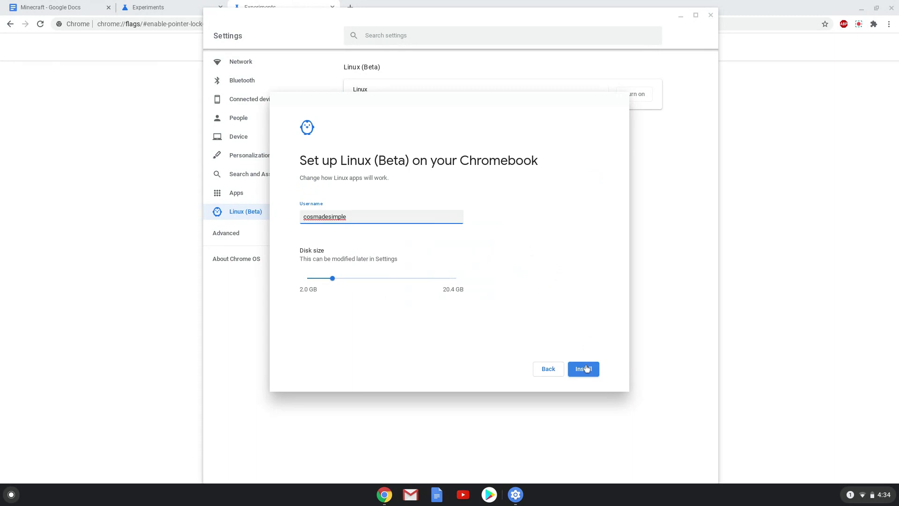
left_click(586, 368)
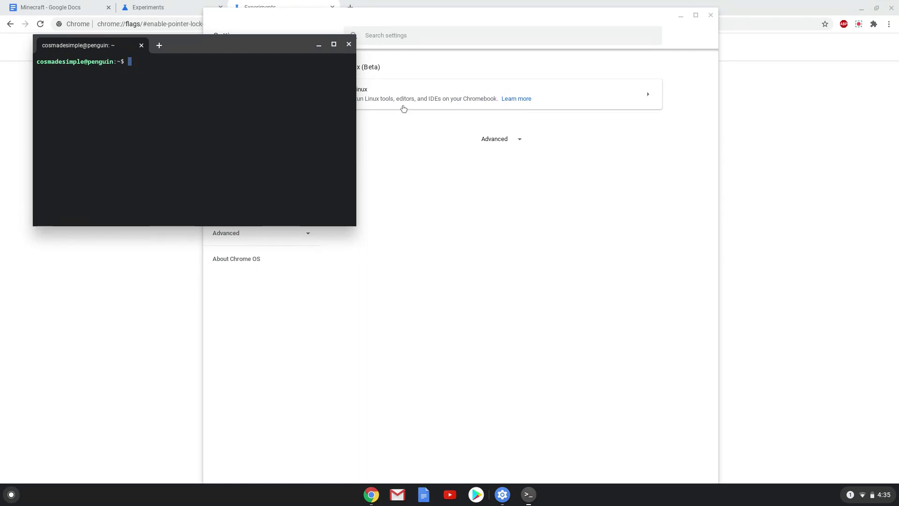
left_click(348, 45)
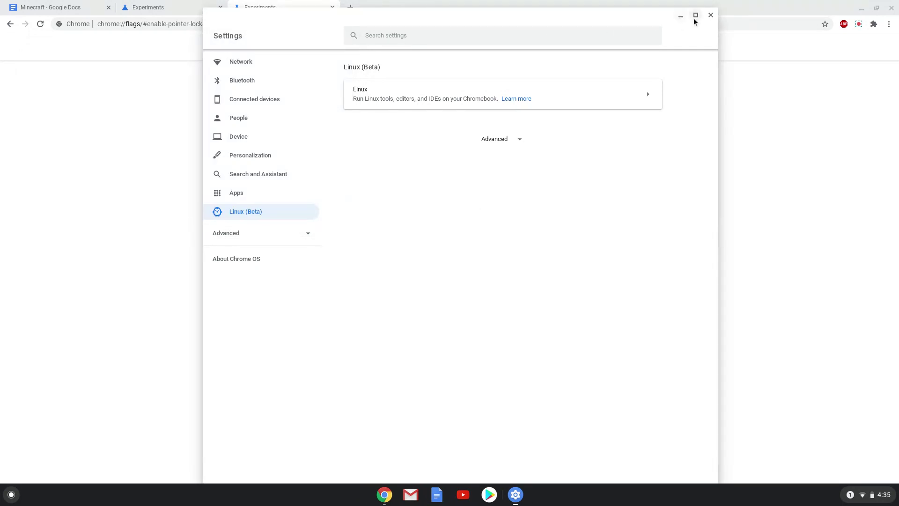
Copy the 'sudo apt update' line from the Minecraft doc and search the launcher for Terminal
left_click(711, 14)
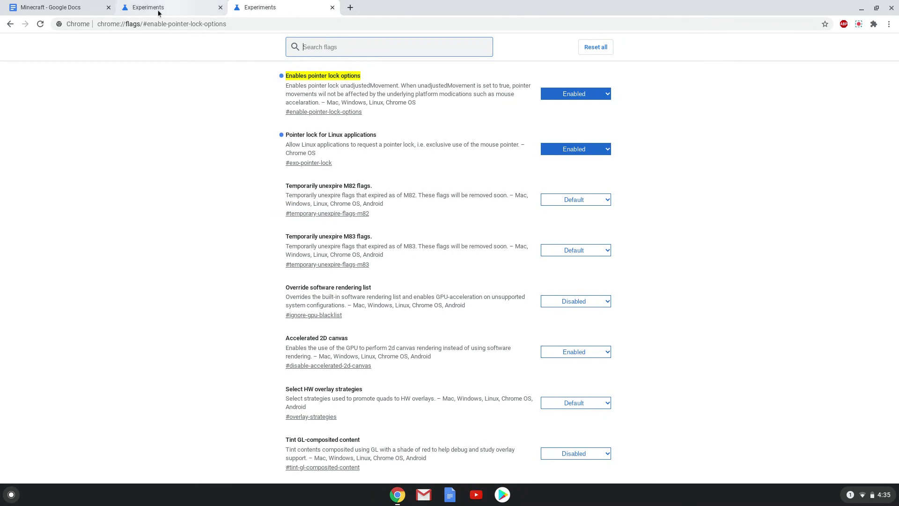
left_click(90, 9)
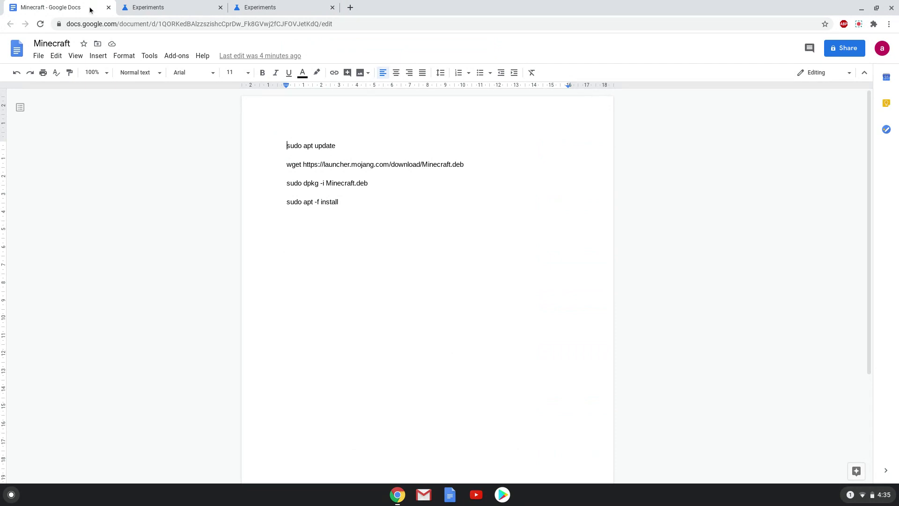
triple_click(296, 144)
right_click(296, 145)
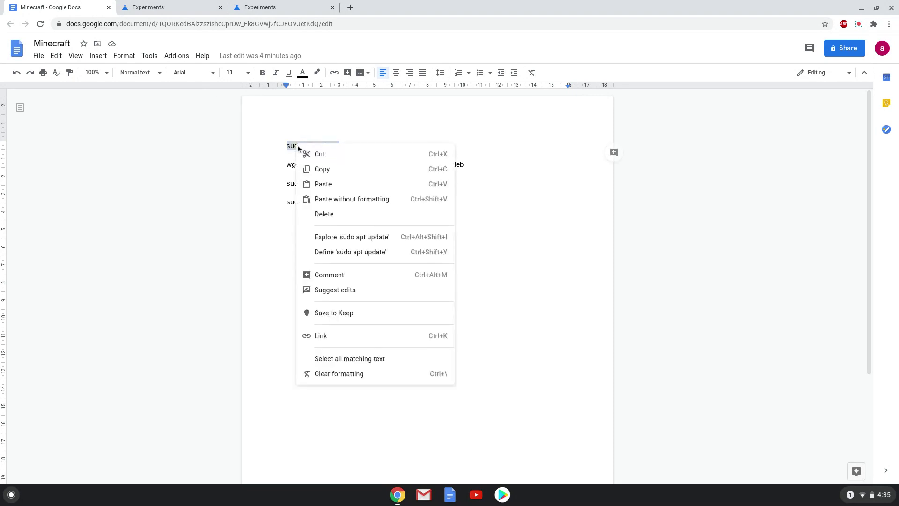
left_click(317, 169)
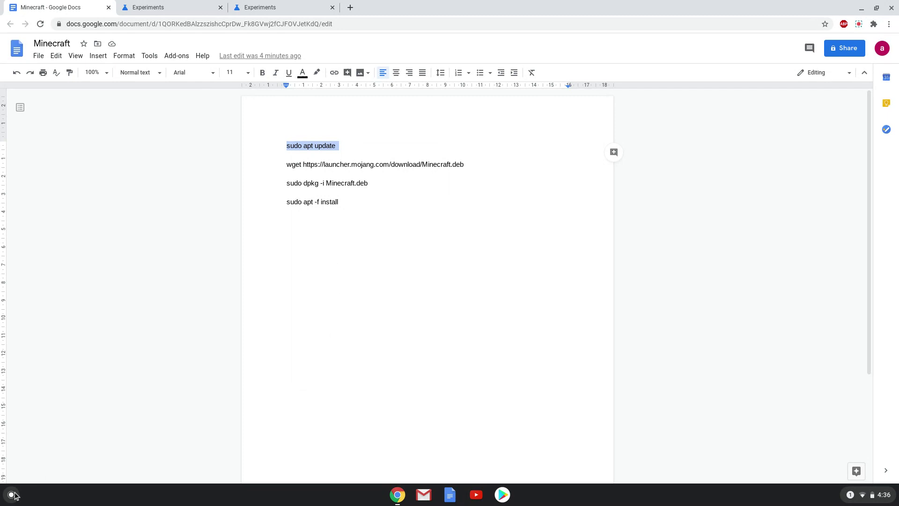
left_click(12, 495)
type("t")
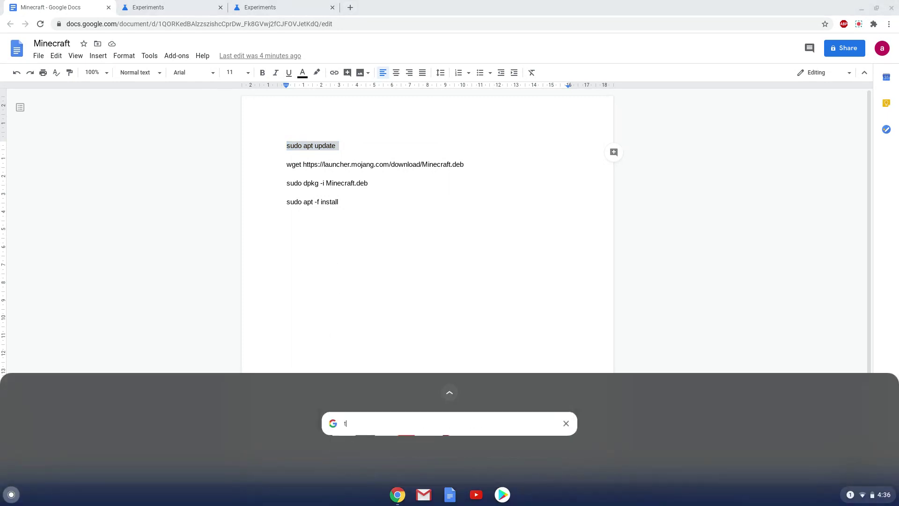
type("e")
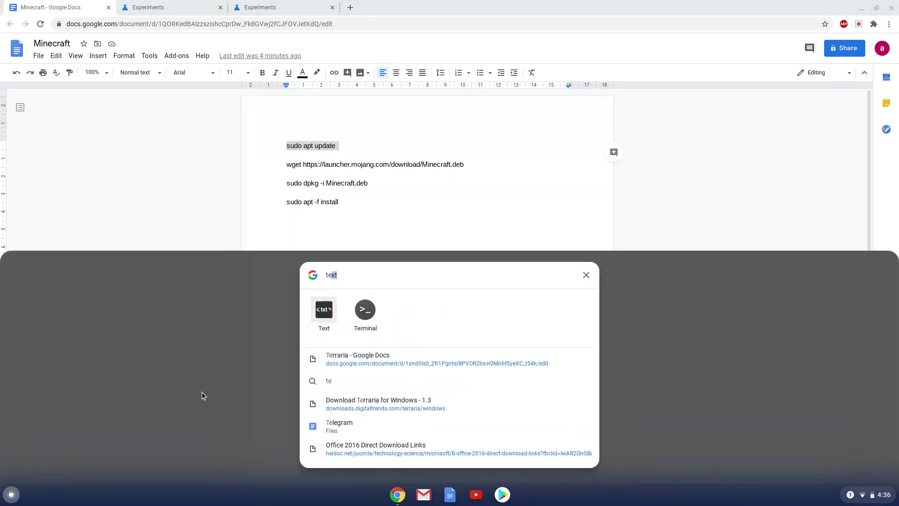
Launch the Terminal app from the launcher search results
left_click(361, 312)
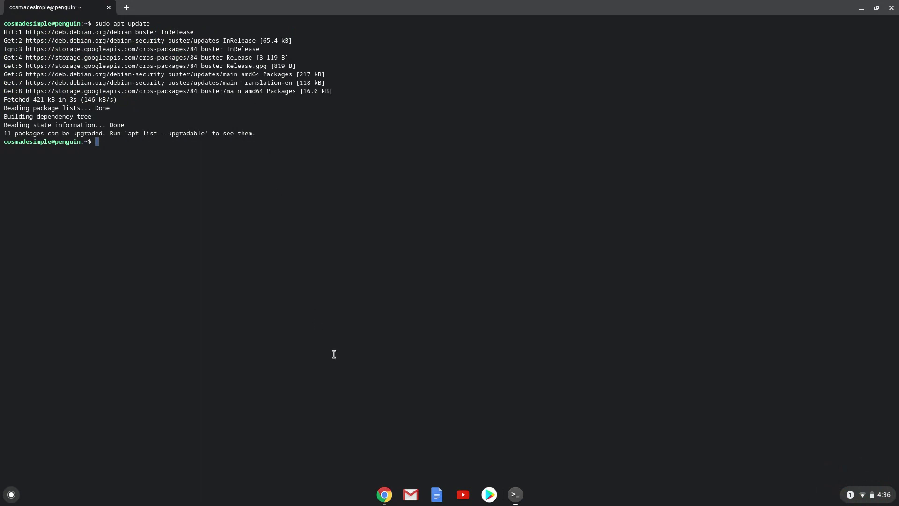
Copy the wget Minecraft.deb download line from the doc and run it in Terminal
left_click(386, 495)
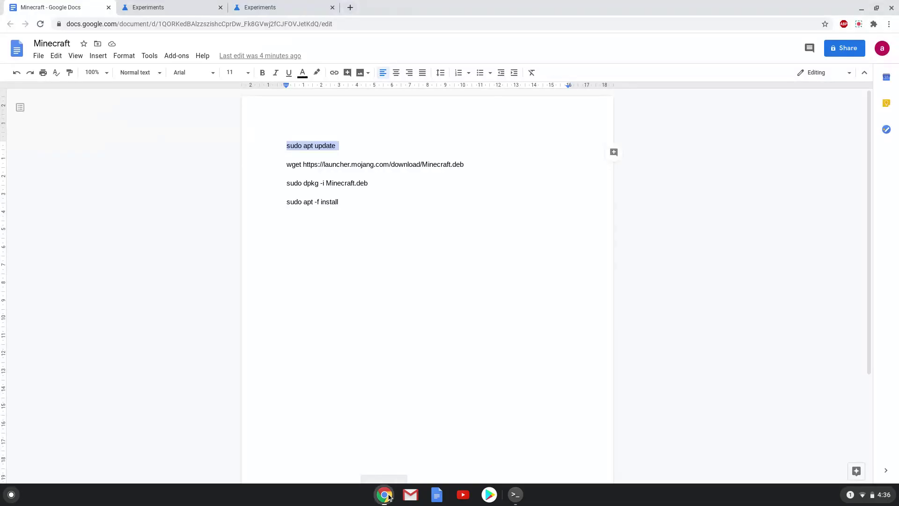
triple_click(320, 163)
right_click(320, 165)
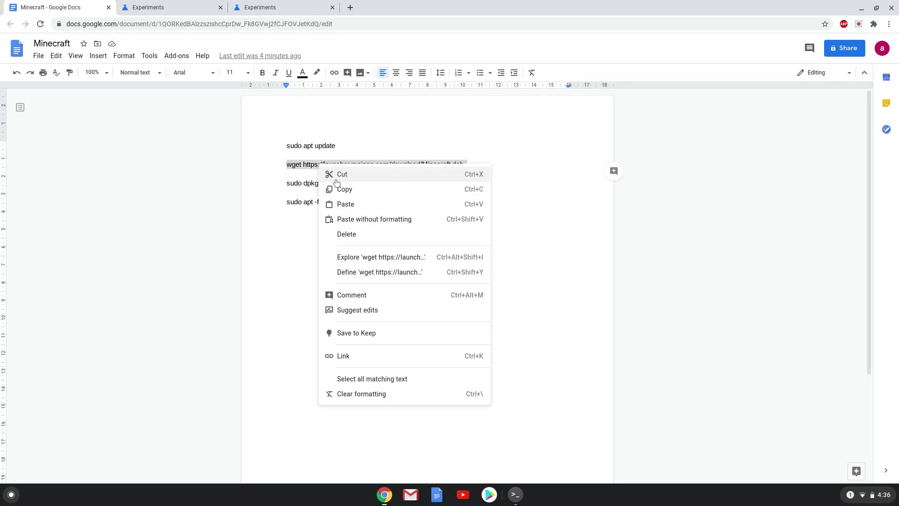
left_click(342, 189)
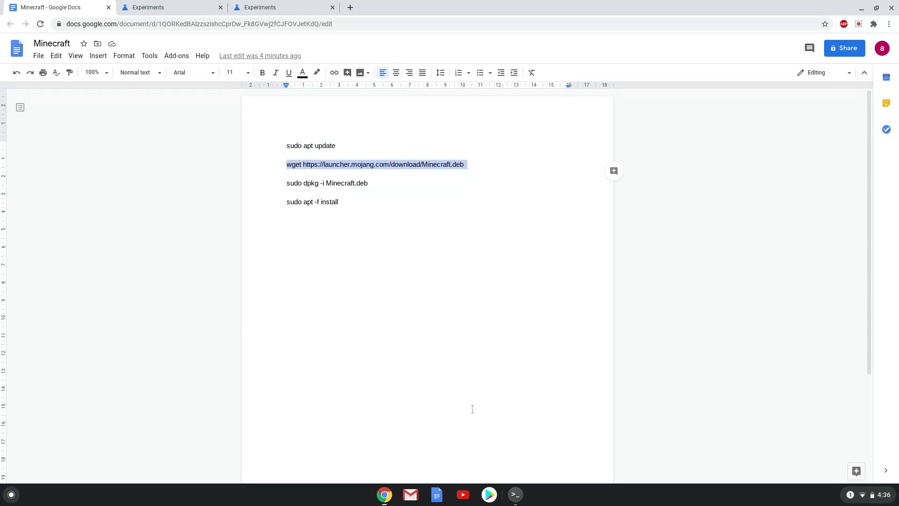
left_click(515, 495)
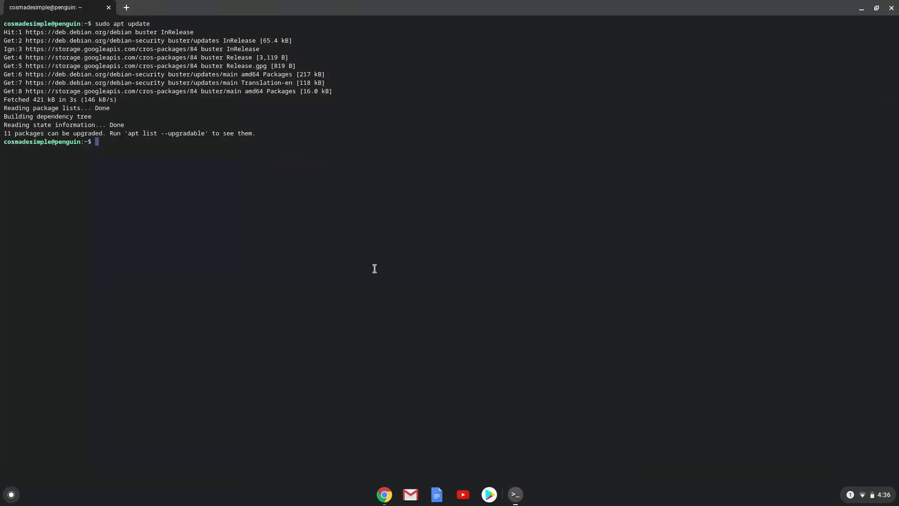
key("ctrl+shift+v")
key("Return")
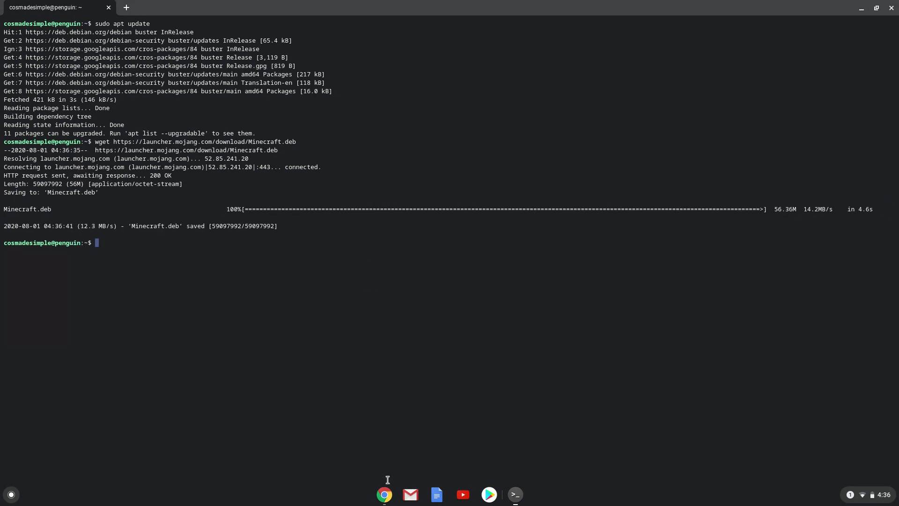
Copy 'sudo dpkg -i Minecraft.deb' from the doc and run it in Terminal
left_click(386, 495)
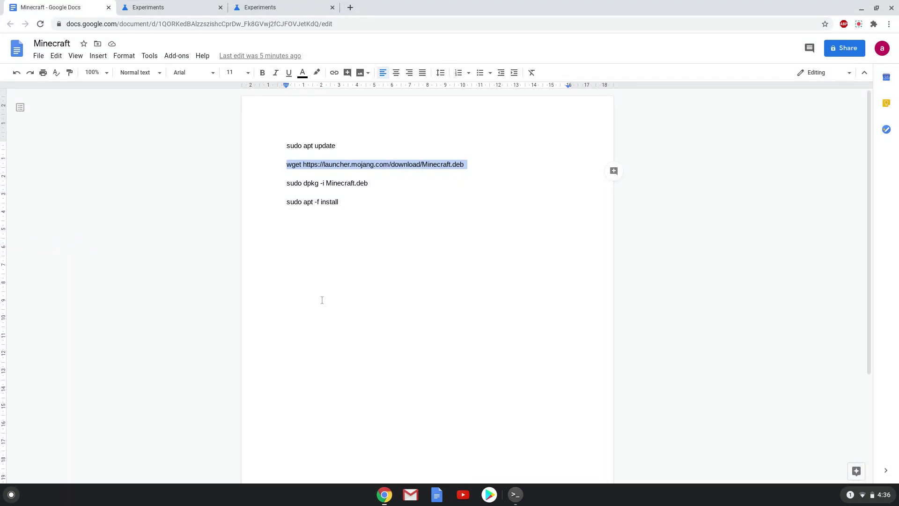
triple_click(296, 183)
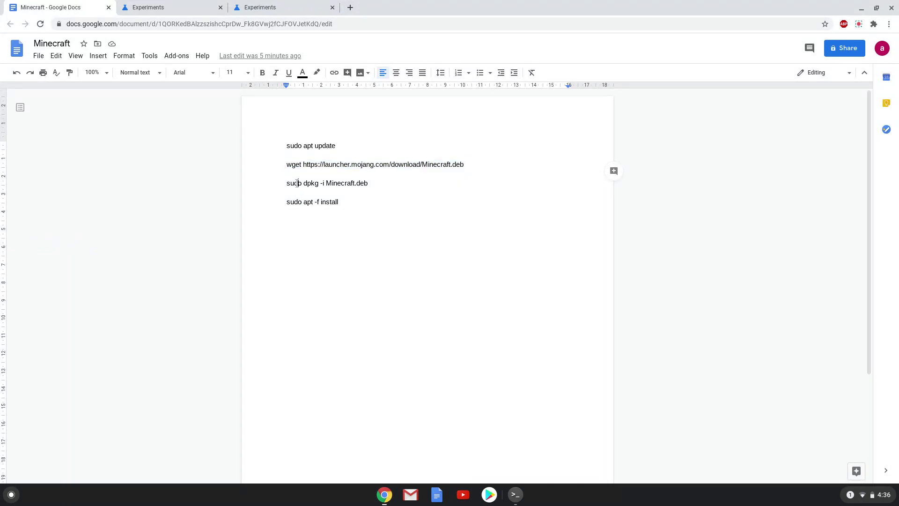
right_click(296, 183)
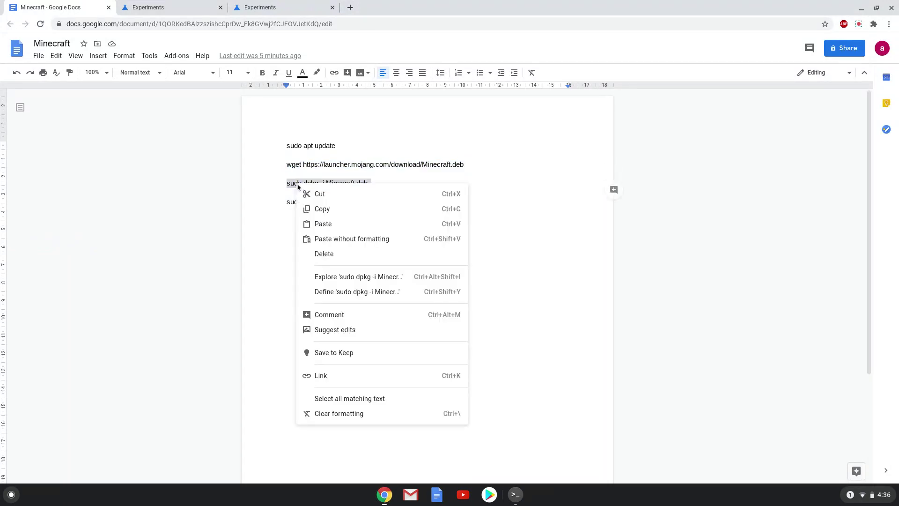
left_click(318, 209)
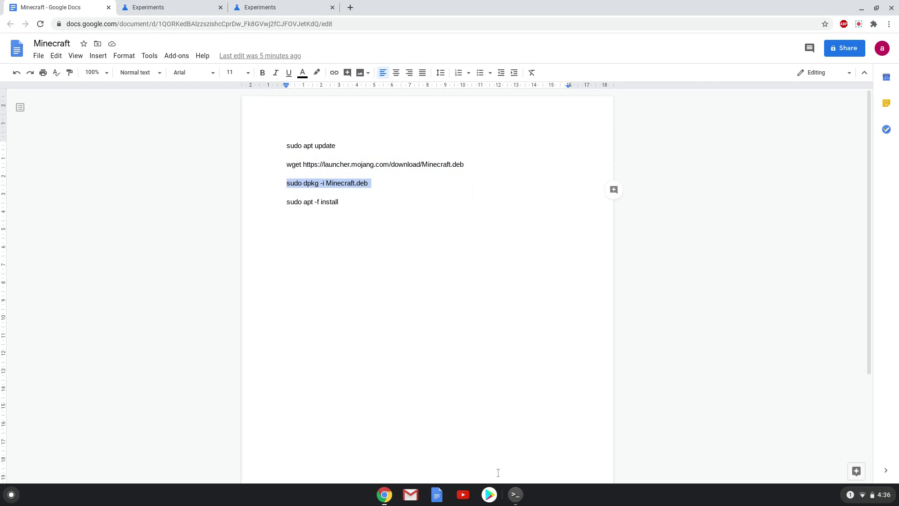
left_click(516, 496)
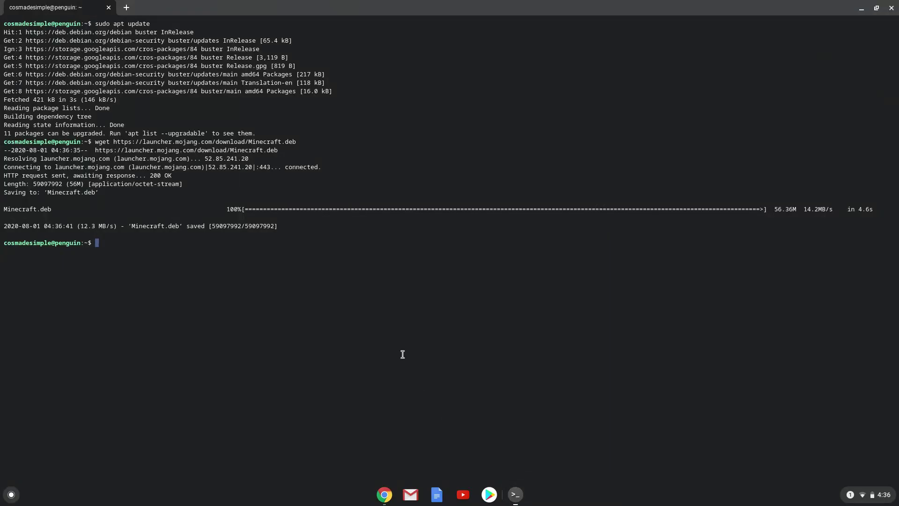
key("ctrl+shift+v")
key("Return")
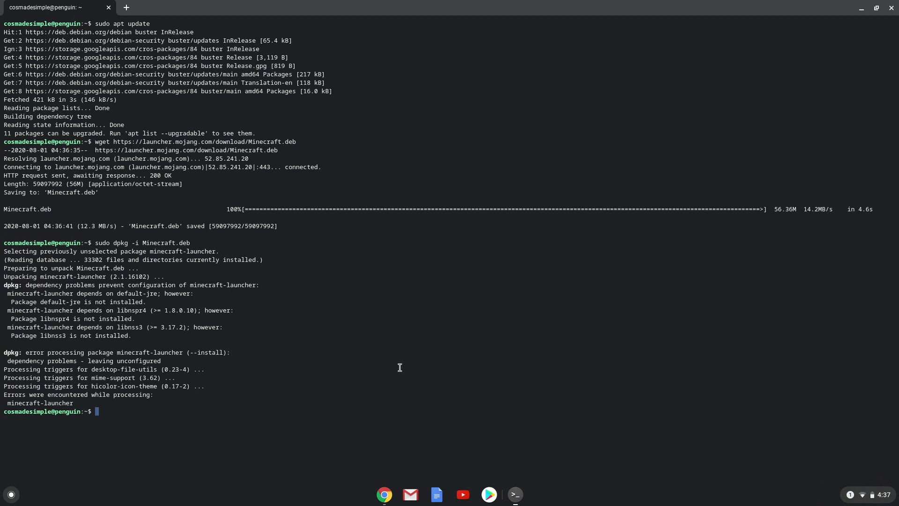
Run 'sudo apt -f install' from the doc in Terminal and accept the additional packages
left_click(390, 490)
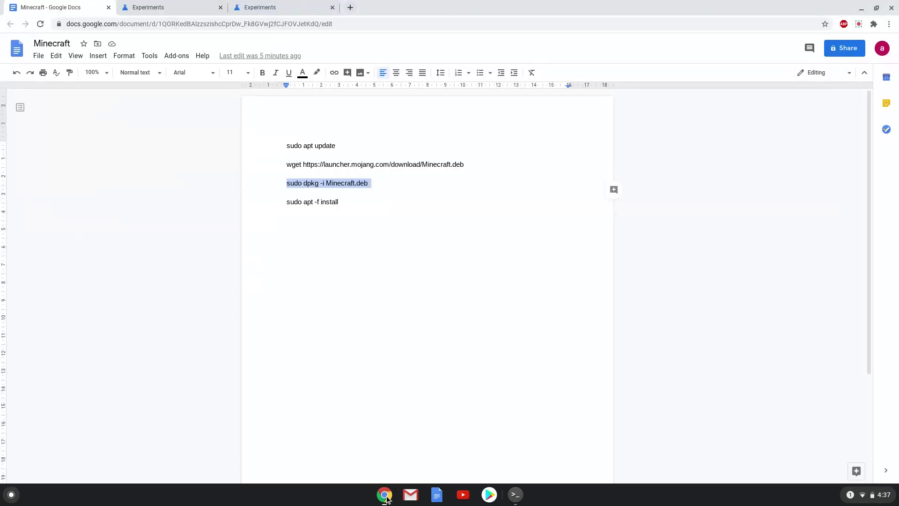
triple_click(308, 202)
right_click(308, 201)
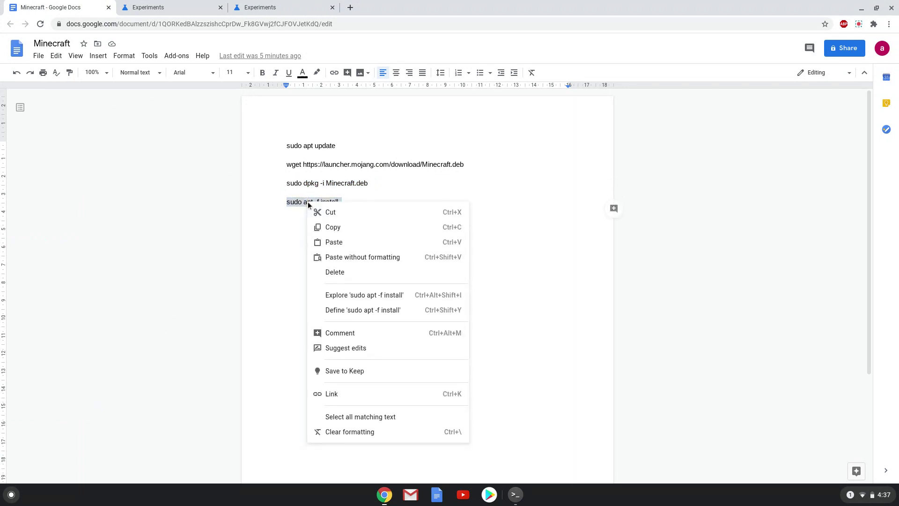
left_click(329, 227)
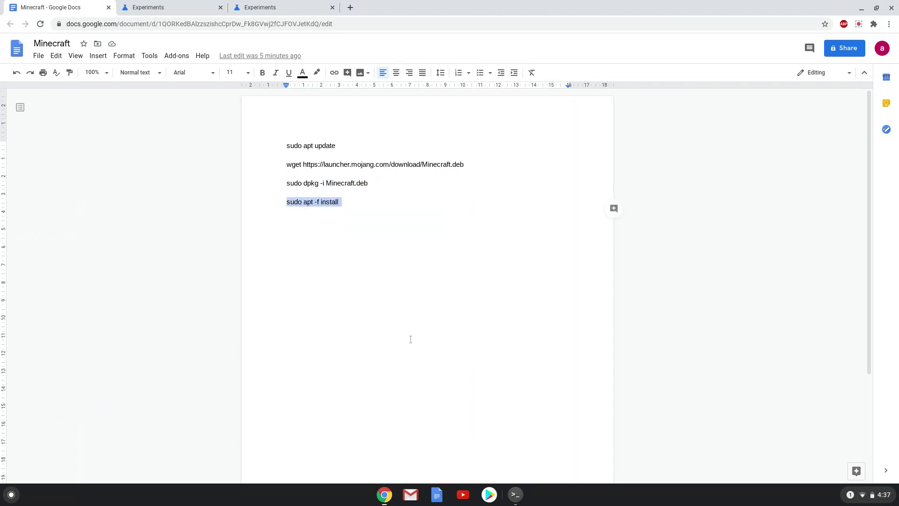
left_click(516, 495)
key("ctrl+shift+v")
key("Return")
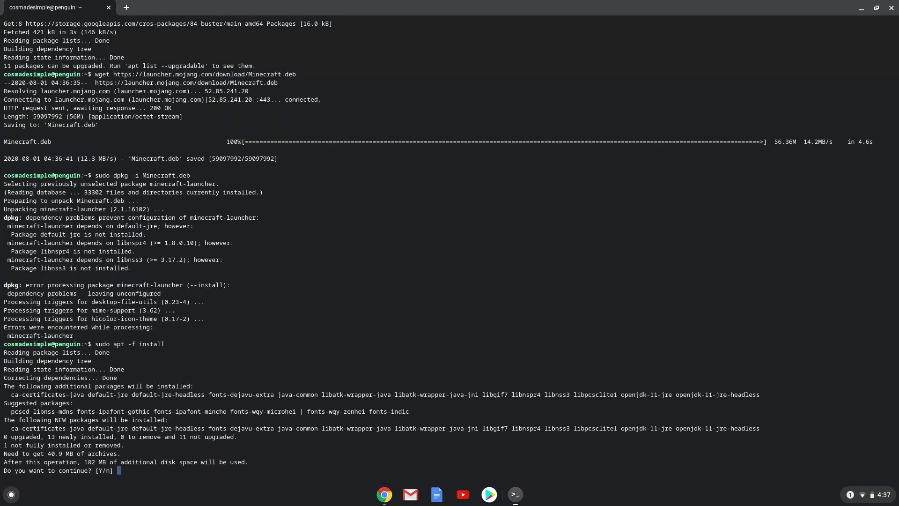
key("Return")
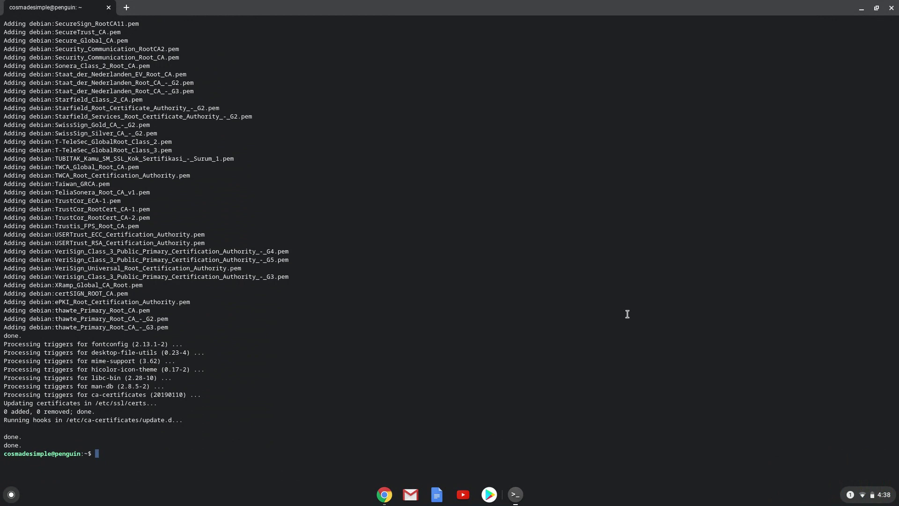
Close Terminal, start Minecraft Launcher from the Linux apps folder, and maximize its window
left_click(892, 9)
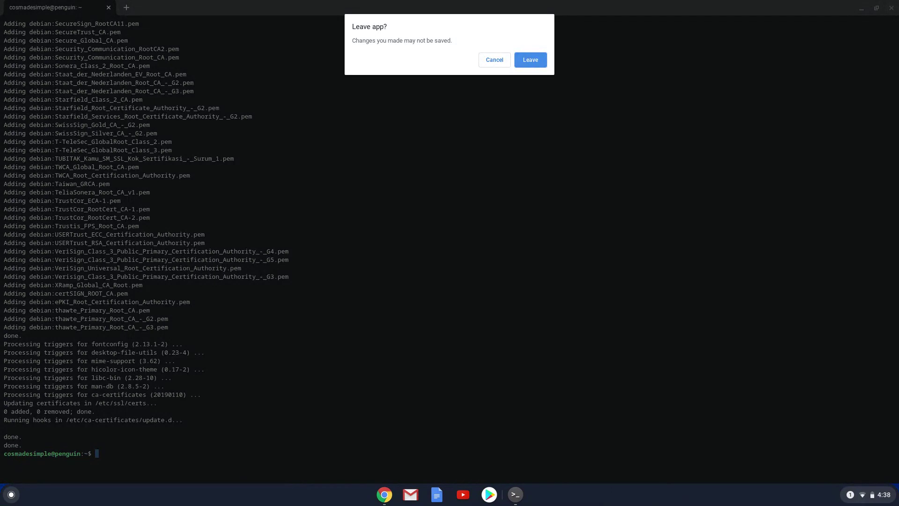
left_click(534, 60)
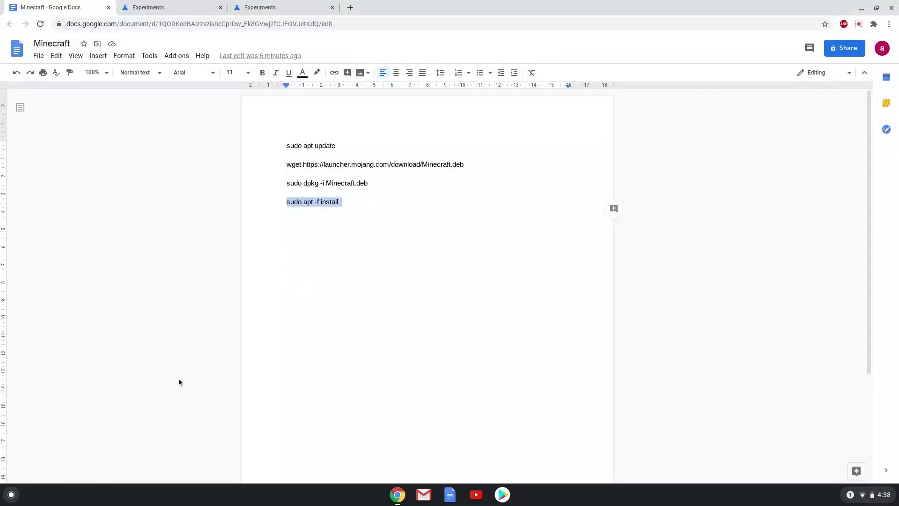
left_click(13, 496)
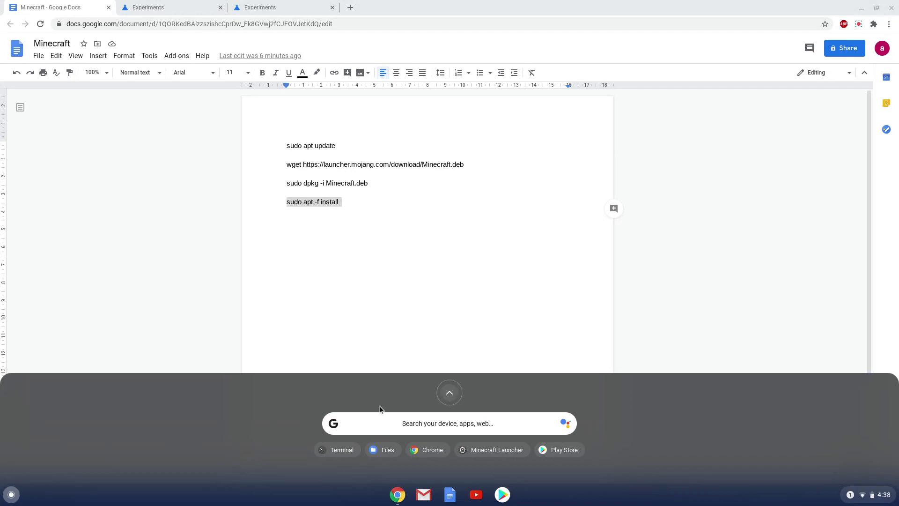
left_click(447, 392)
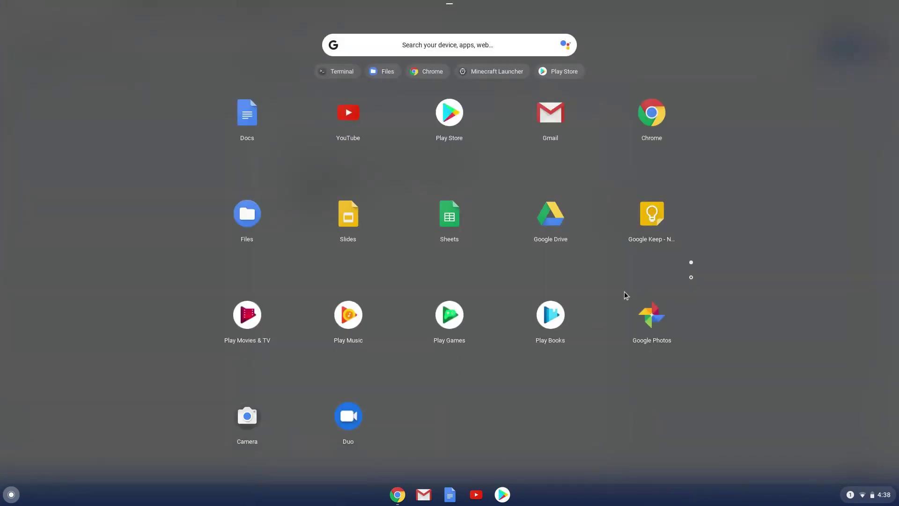
left_click(691, 277)
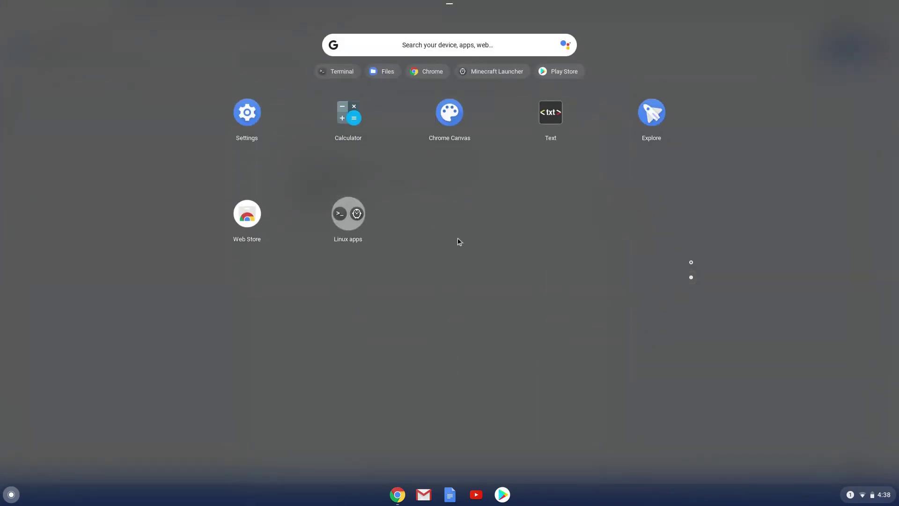
left_click(355, 220)
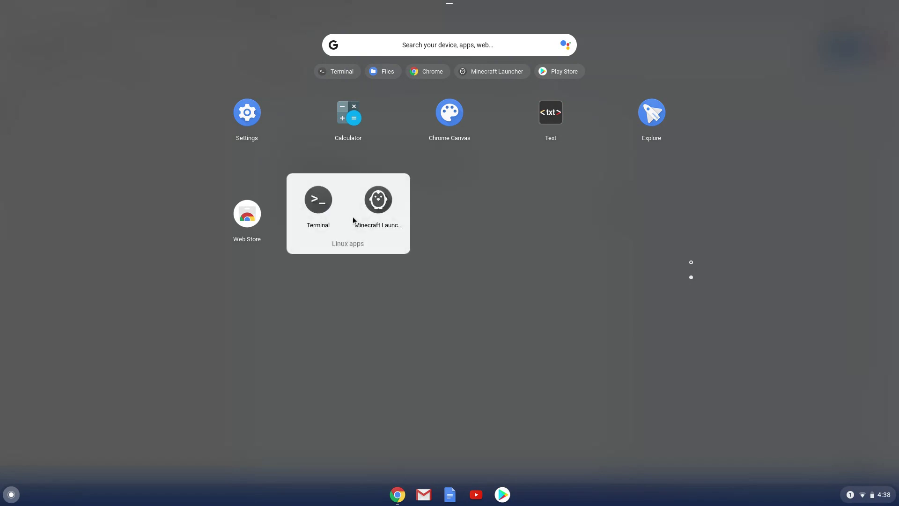
left_click(377, 202)
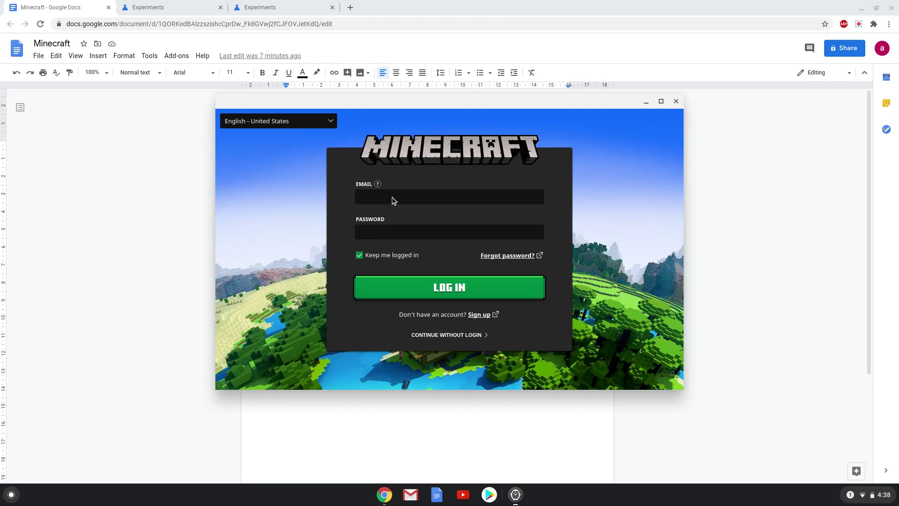
left_click(660, 102)
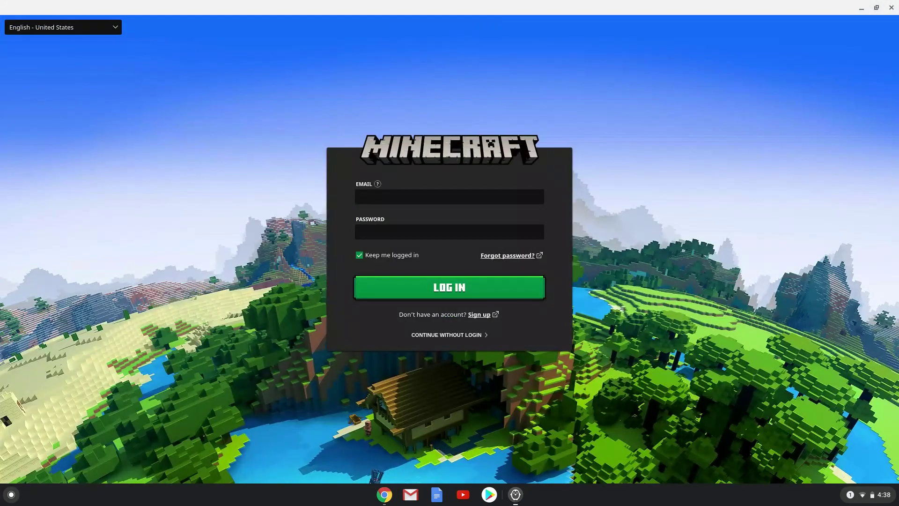